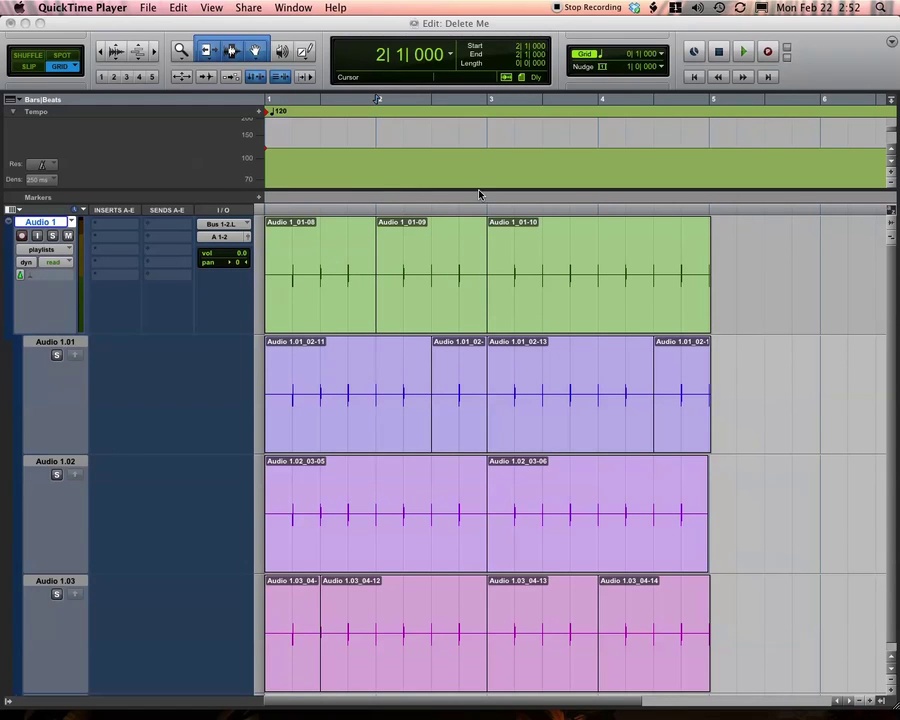
Step: Bring the Pro Tools session 'Delete Me' in front of QuickTime Player
click(345, 291)
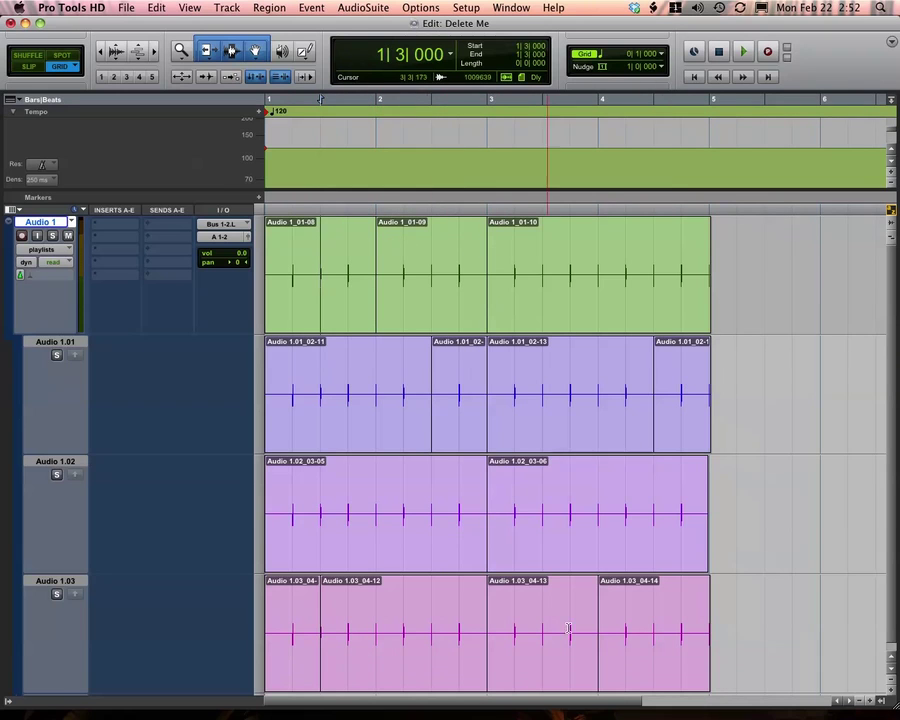
Step: Switch Audio 1 to a single waveform lane and pencil a tempo ramp rising to 179 by bar 4
click(61, 250)
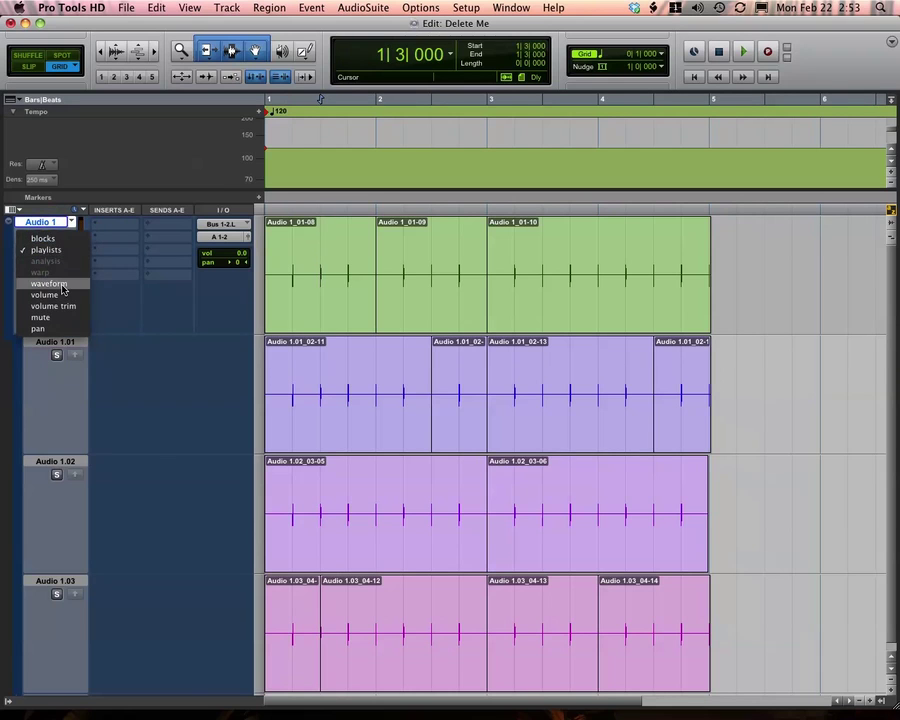
click(62, 287)
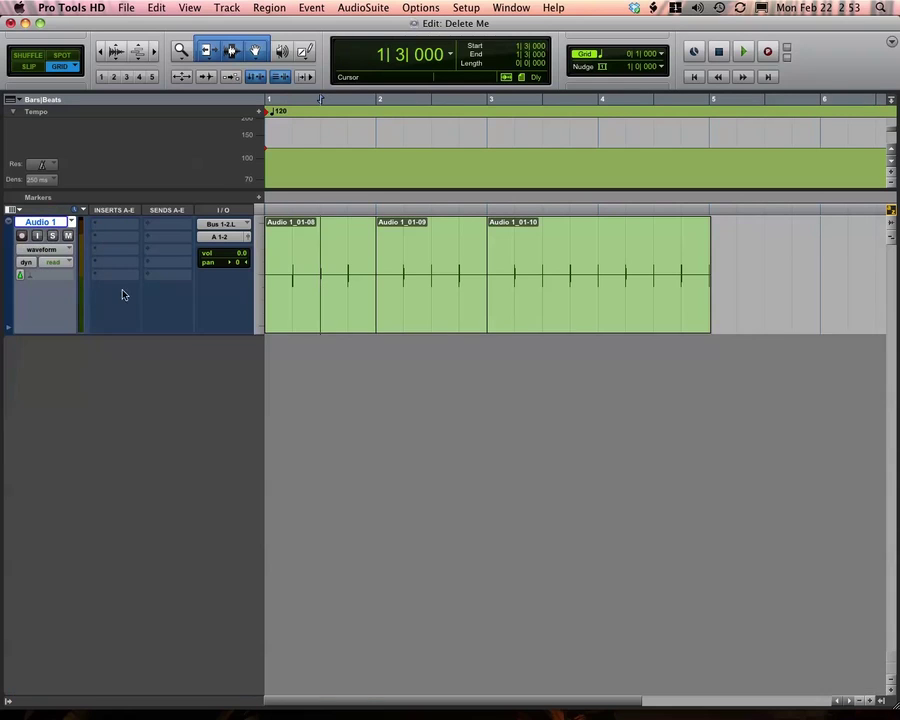
click(305, 50)
drag(268, 168, 606, 116)
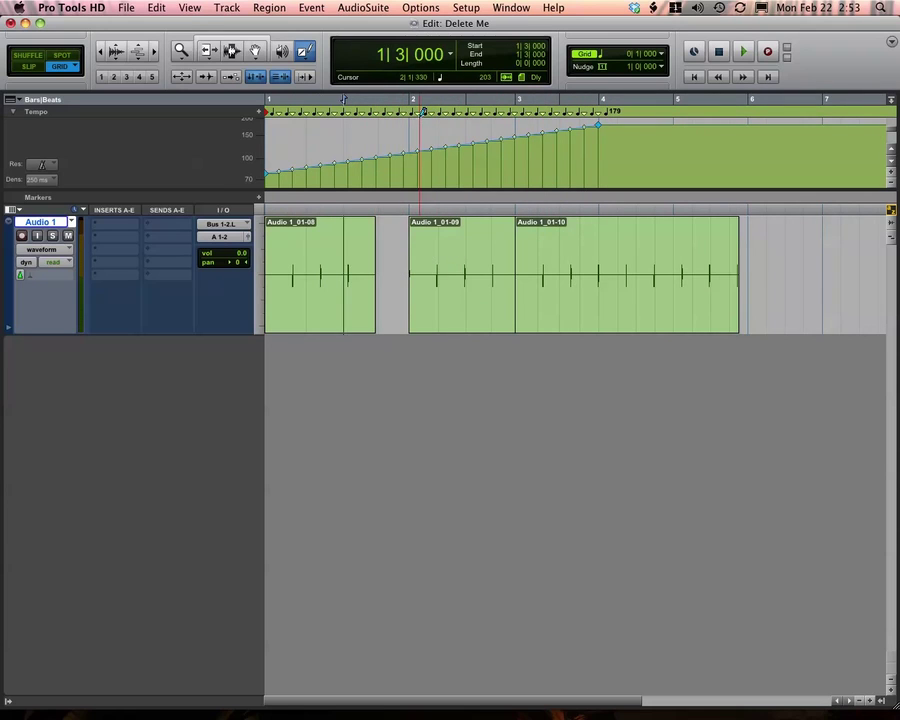
click(21, 277)
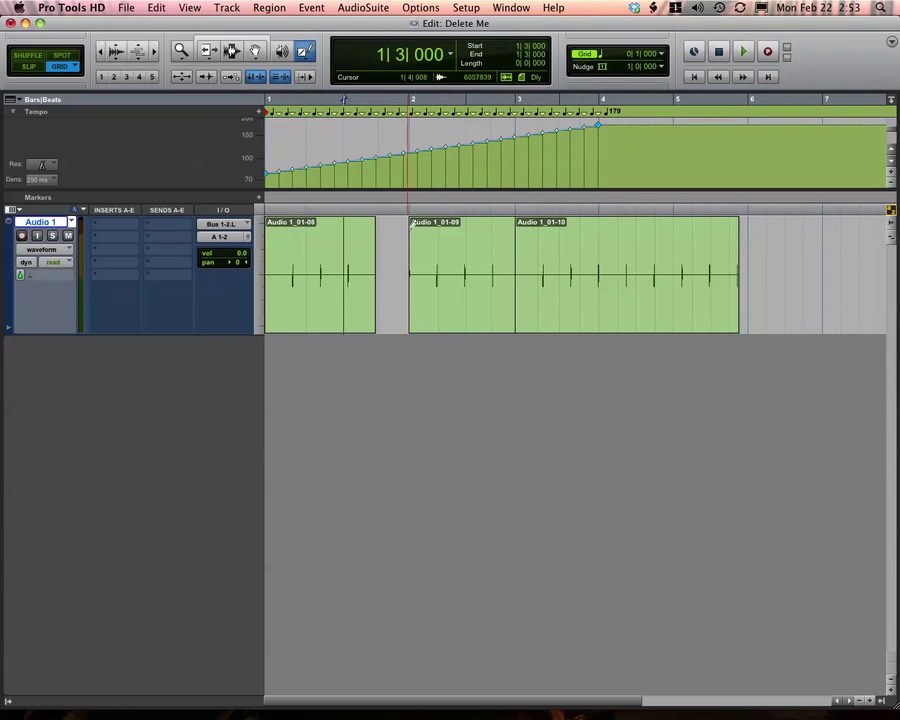
Step: Set Audio 1's Track View to playlists, showing takes 1.01–1.03 now out of line with the ramp
click(62, 250)
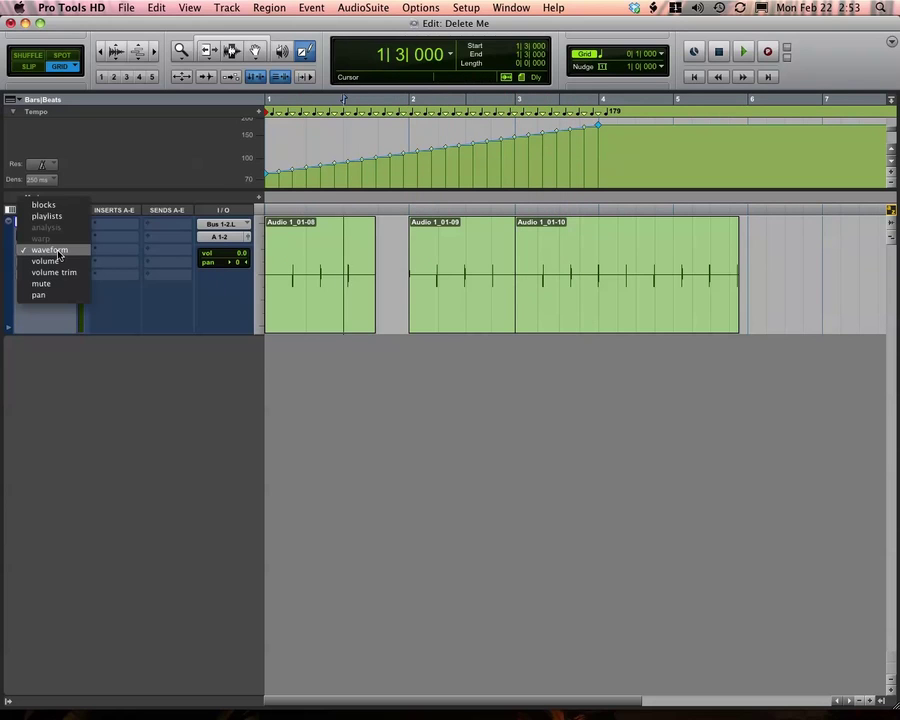
click(46, 216)
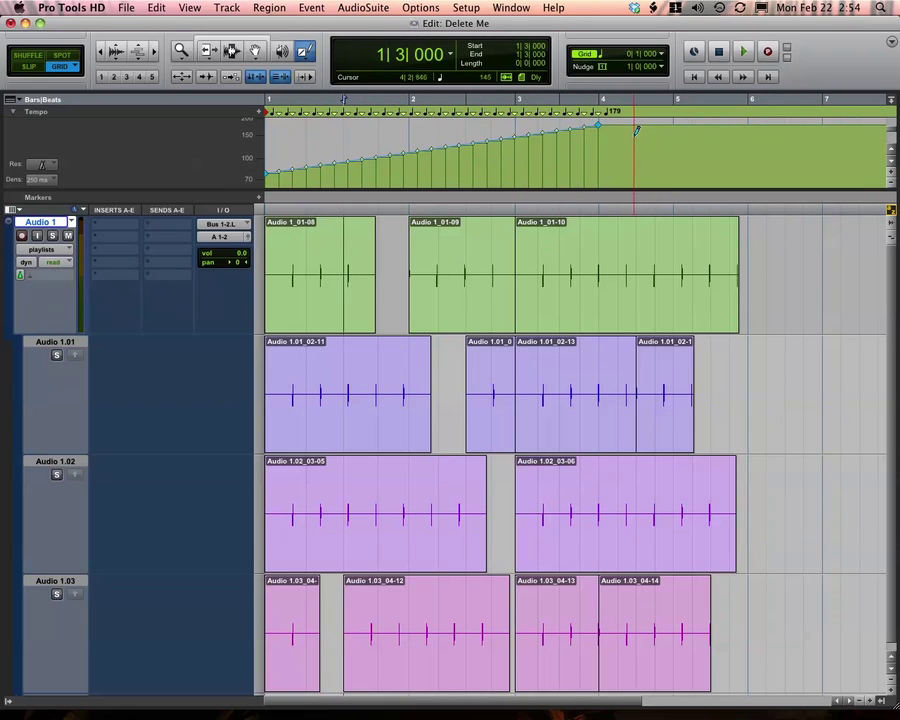
Step: Undo the tempo ramp and return Audio 1 to a single waveform lane
key(F6)
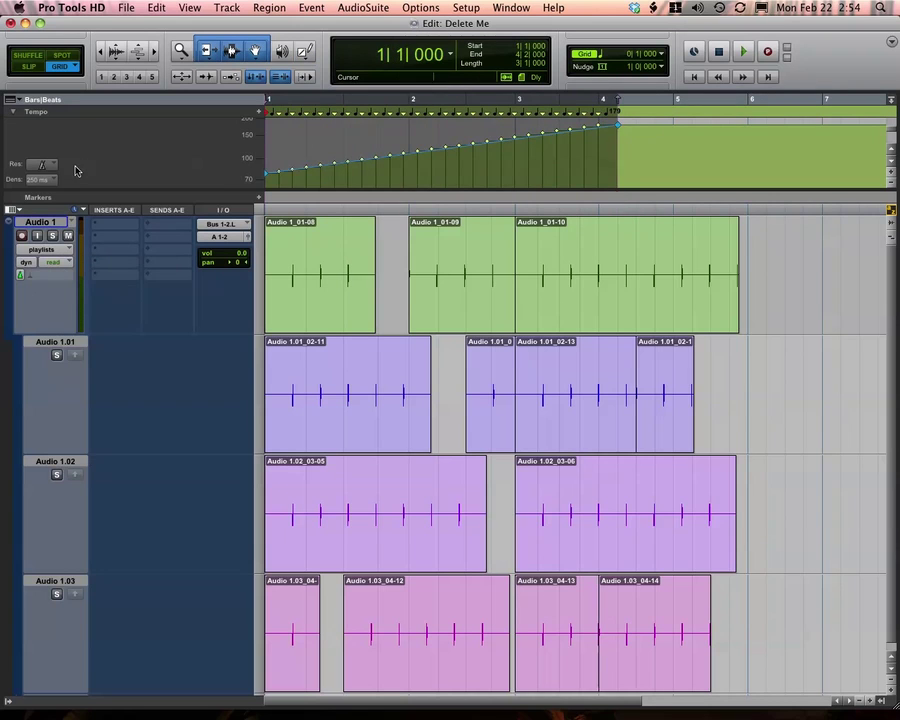
key(super+z)
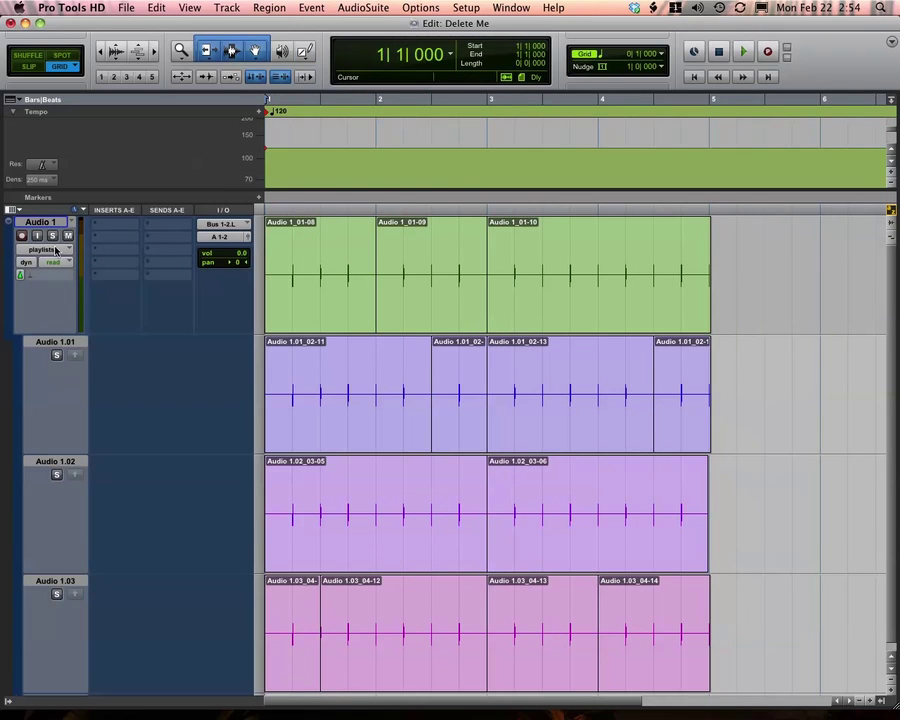
click(50, 249)
click(57, 284)
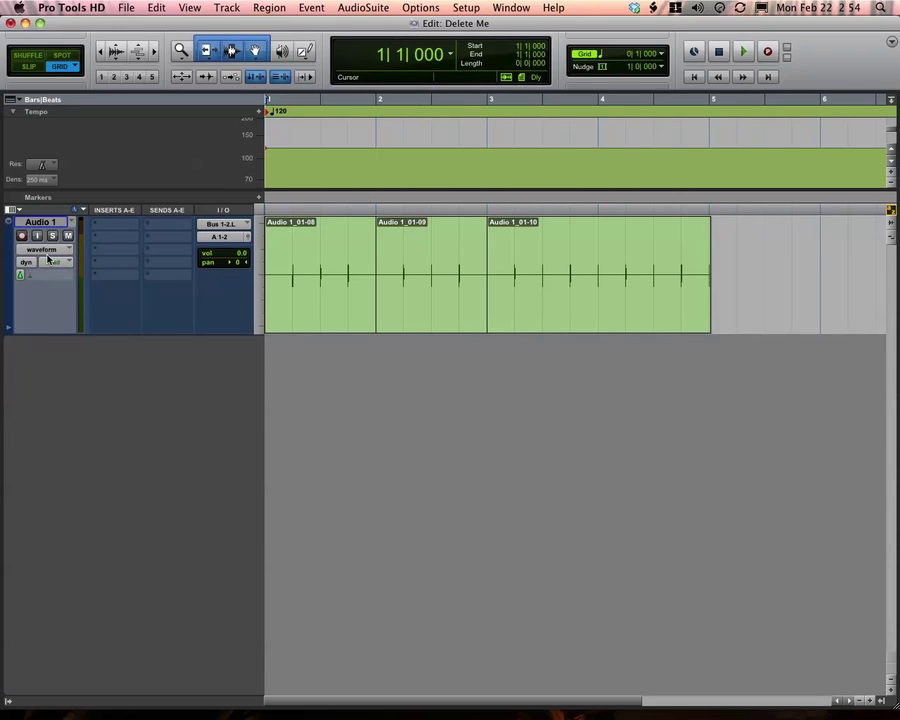
Step: Apply Rhythmic Elastic Audio to Audio 1 and draw a new tempo curve rising to 140
click(20, 274)
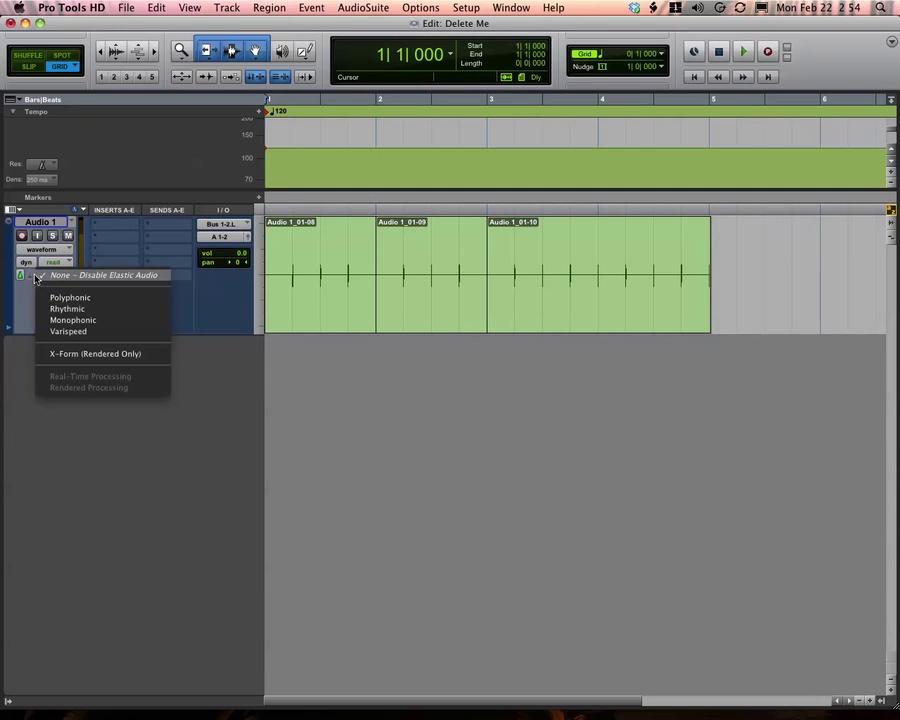
click(82, 313)
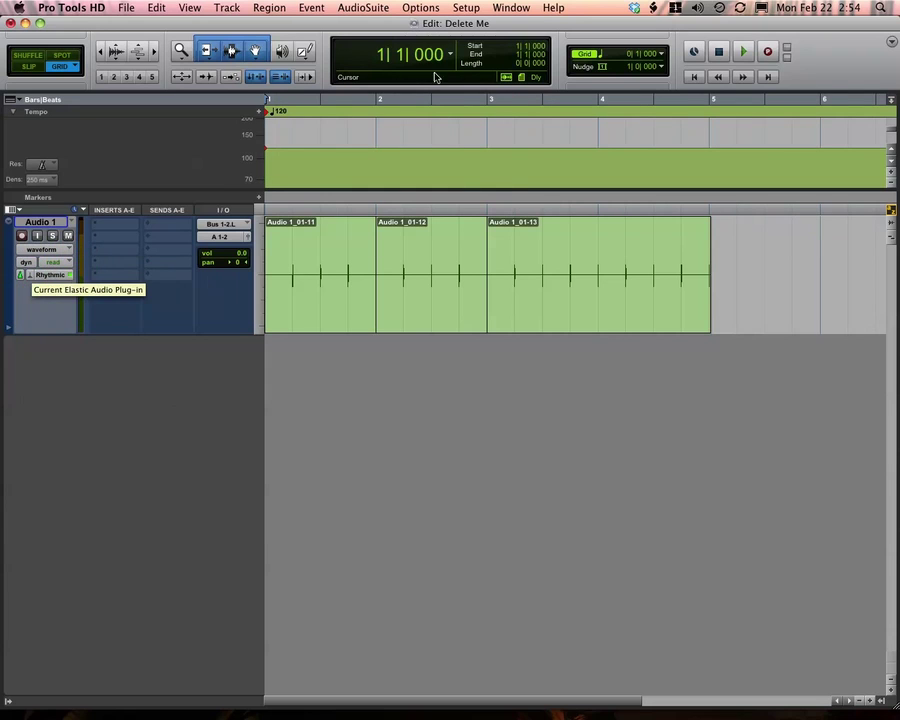
click(305, 50)
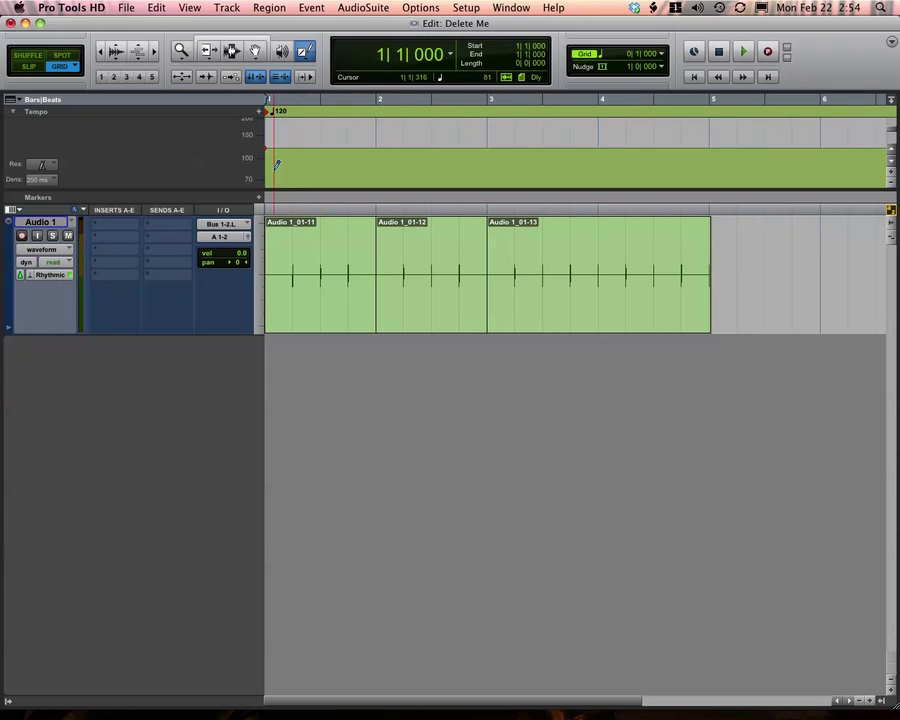
mouse_move(266, 155)
mouse_down()
mouse_move(333, 179)
mouse_move(337, 169)
mouse_move(422, 145)
mouse_move(772, 131)
mouse_up()
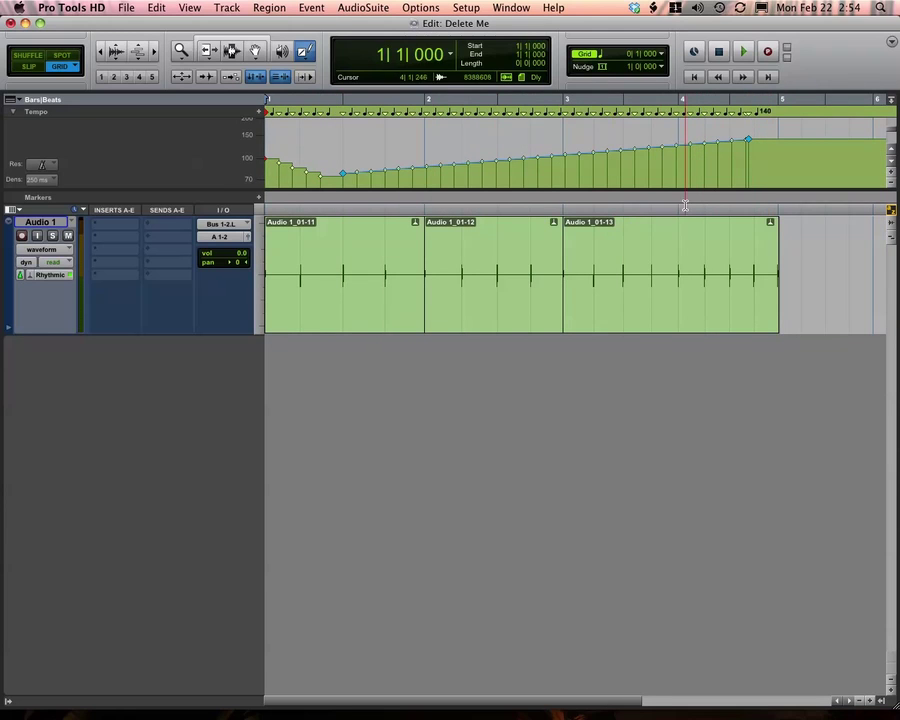
Step: Set Audio 1 to playlists view, where takes 1.01–1.03 stay unstretched under the tempo curve
click(53, 250)
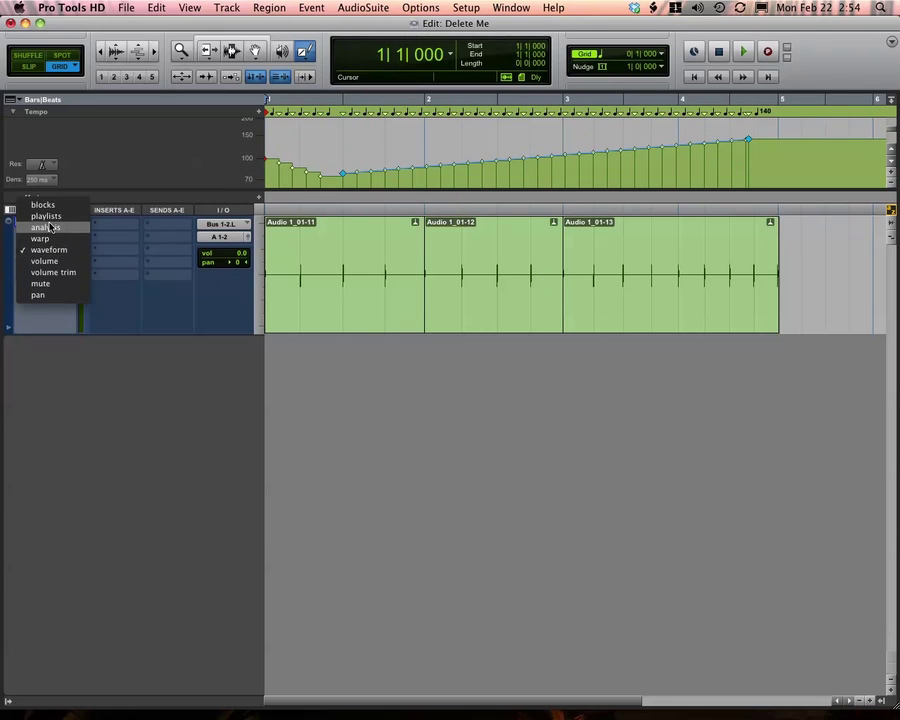
click(47, 216)
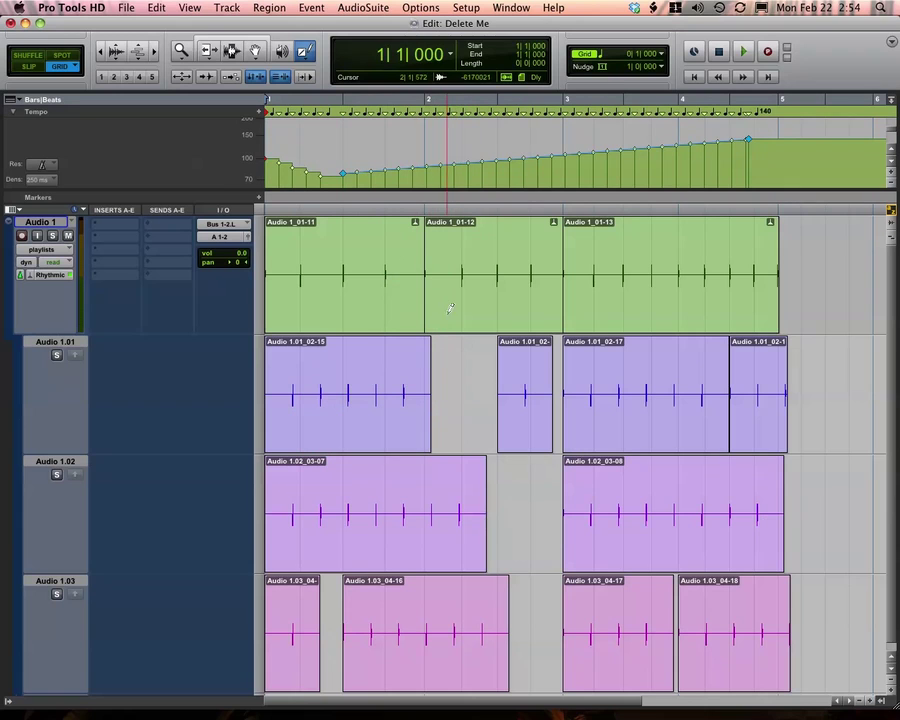
click(40, 250)
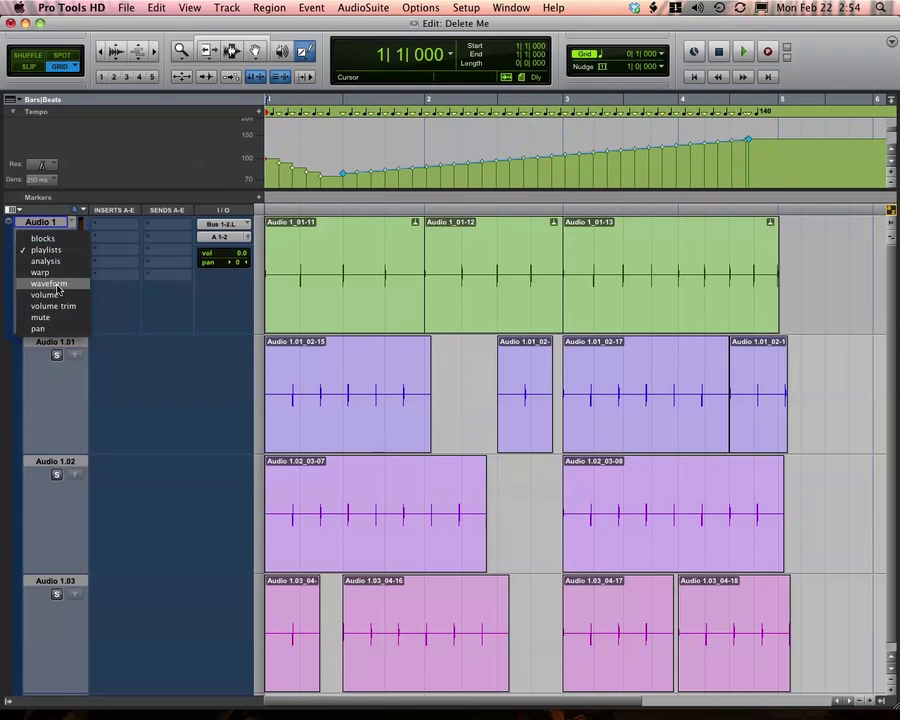
Step: Return Audio 1 to waveform view, disable Elastic Audio and revert its regions to original lengths
click(48, 283)
click(40, 274)
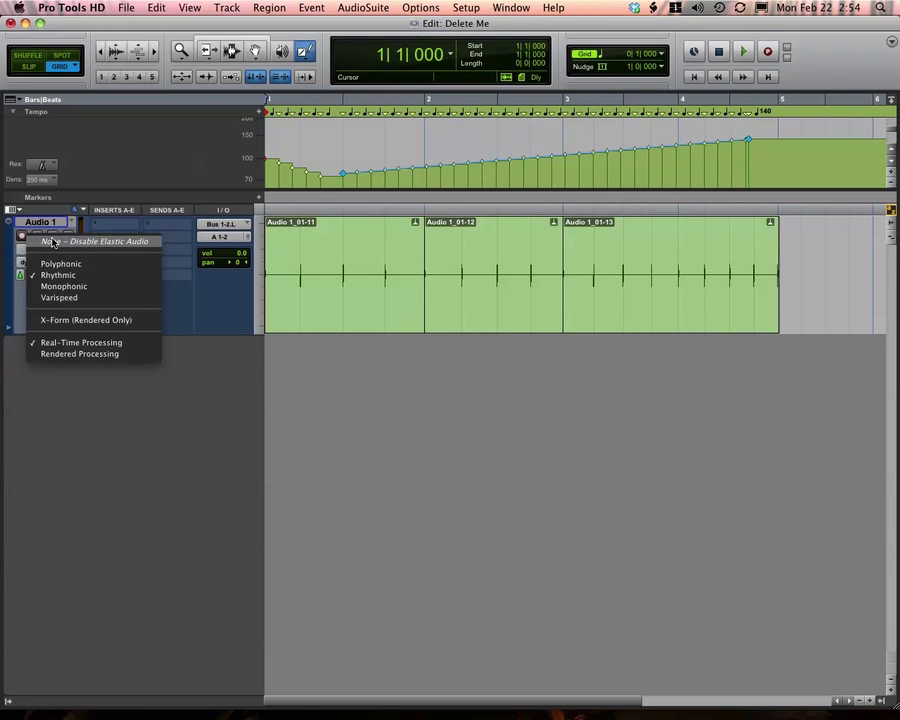
click(53, 242)
click(392, 321)
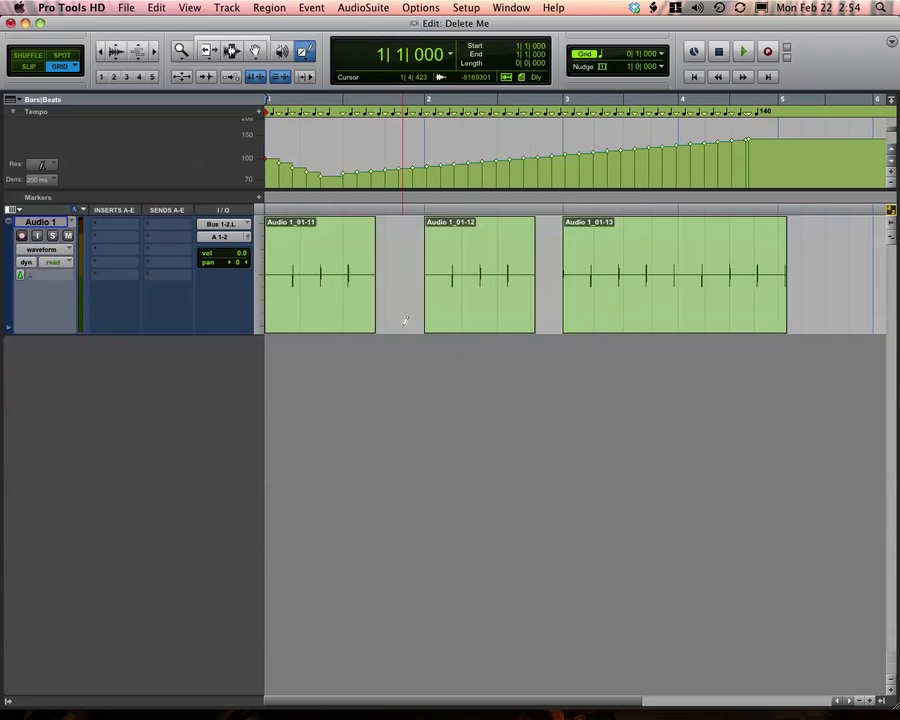
Step: Delete all tempo changes so the tempo returns to a flat 120
key(F6+F7)
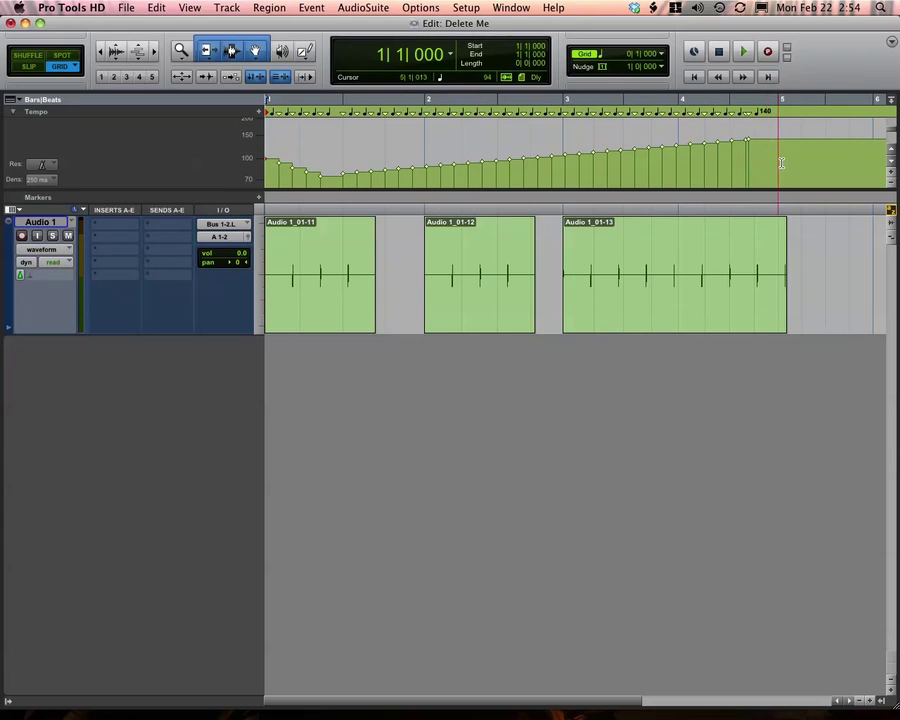
drag(769, 157, 148, 158)
key(Delete)
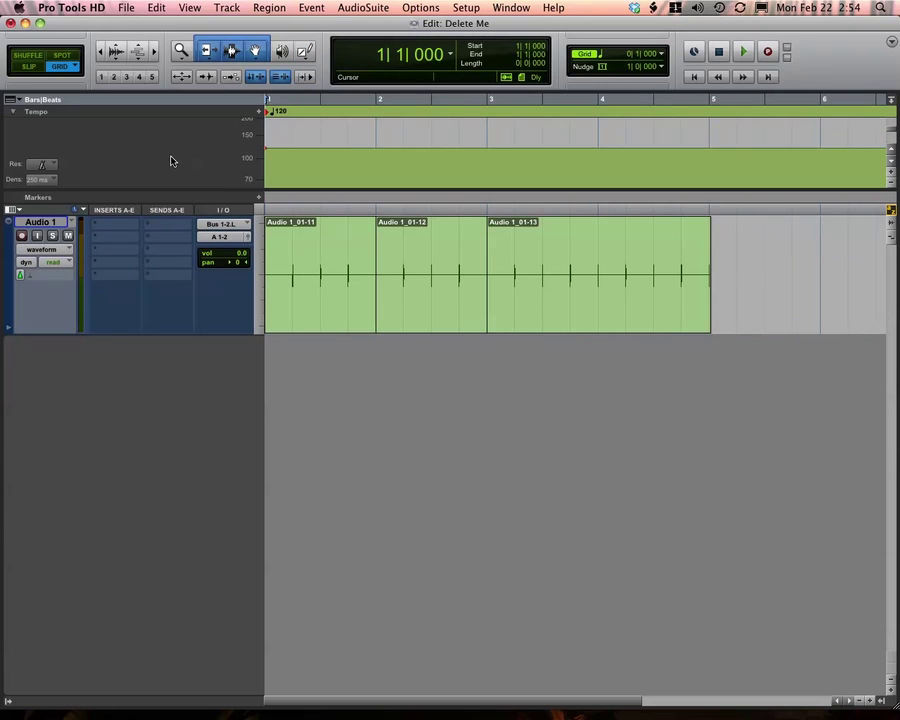
Step: Switch Audio 1 to playlists view and set Rhythmic Elastic Audio across all four takes
click(41, 249)
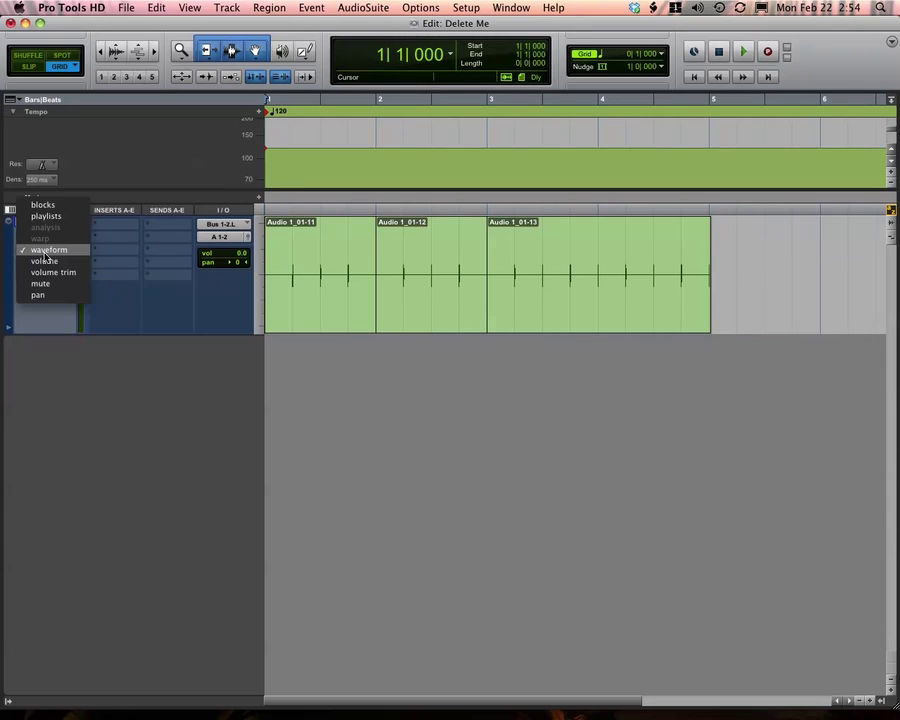
click(55, 216)
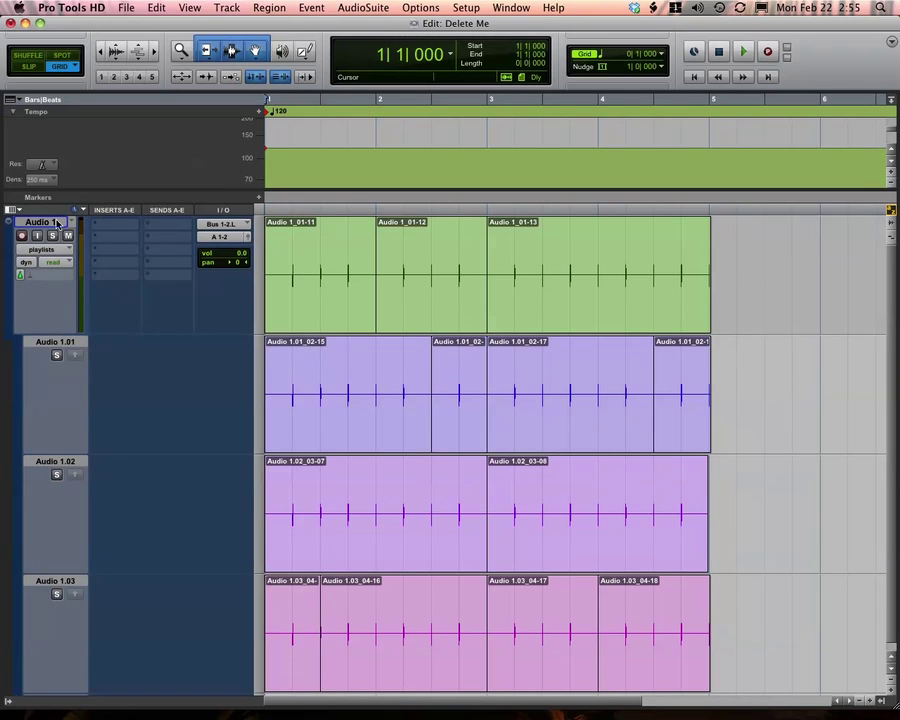
click(20, 274)
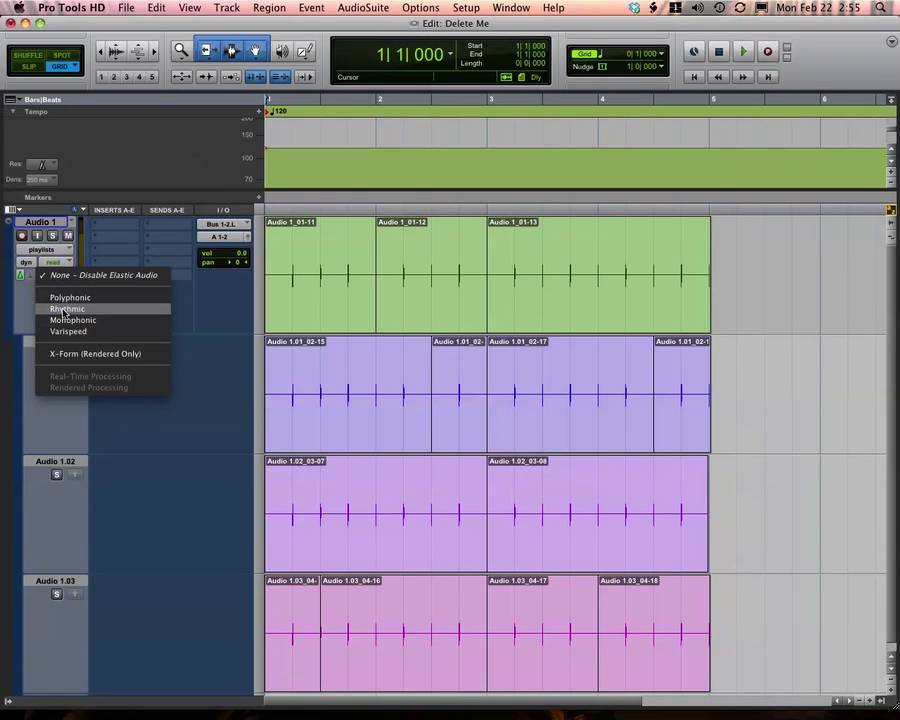
click(64, 310)
click(431, 357)
click(314, 354)
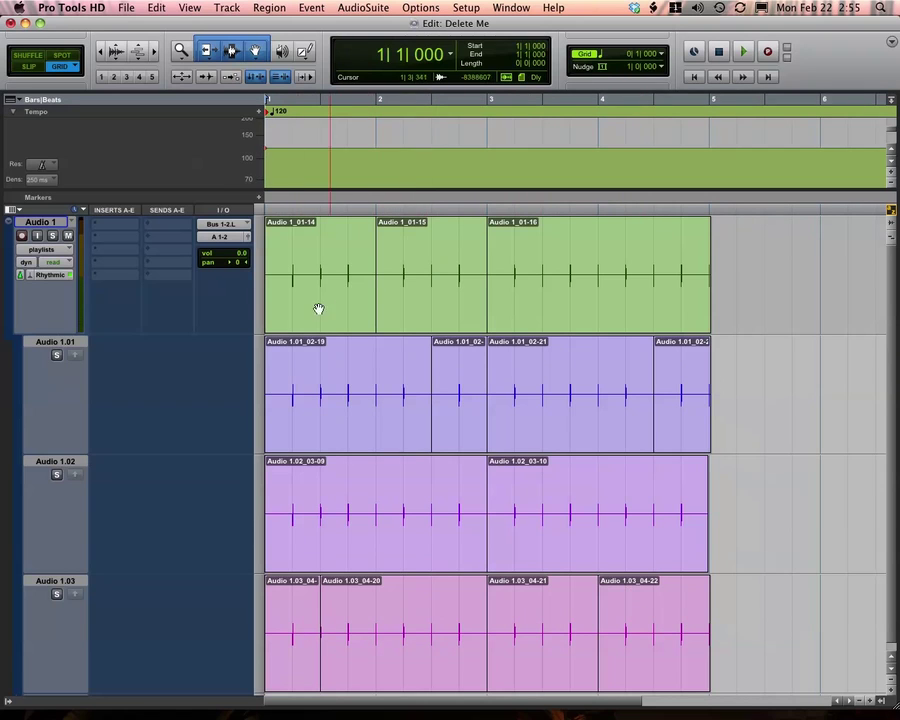
Step: Pencil a tempo line from 120 to 71.5 in playlists view, stretching all four takes together
click(305, 50)
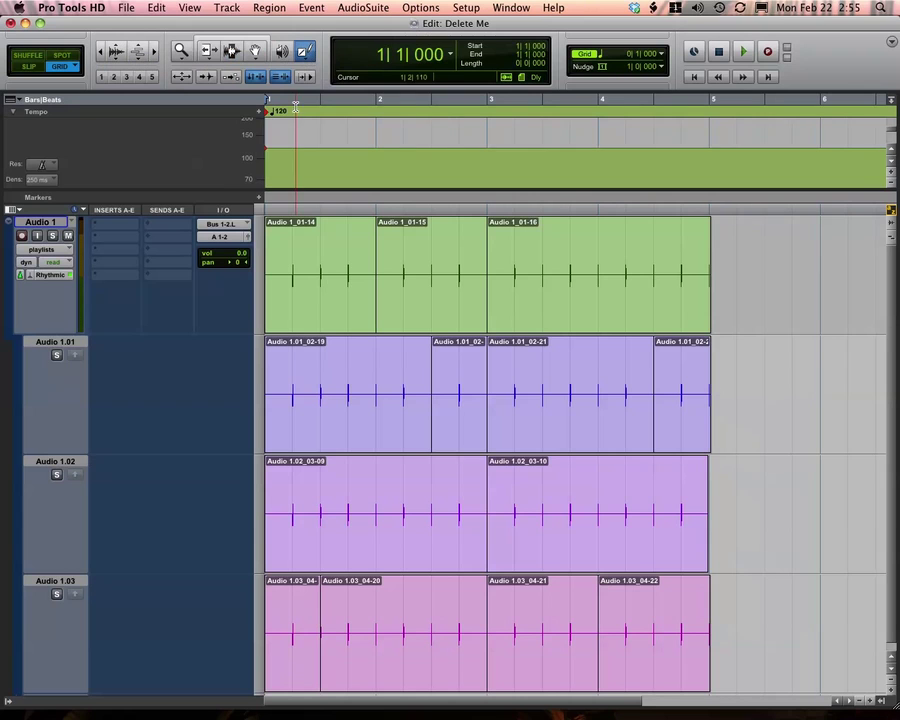
mouse_move(280, 144)
mouse_down()
mouse_move(345, 180)
mouse_move(663, 141)
mouse_move(737, 178)
mouse_up()
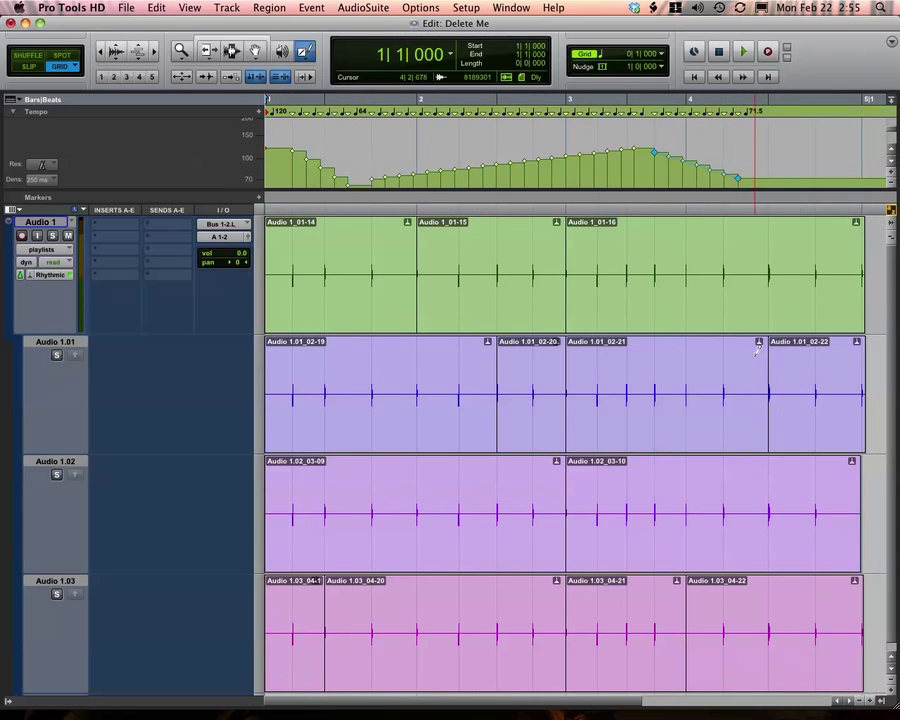